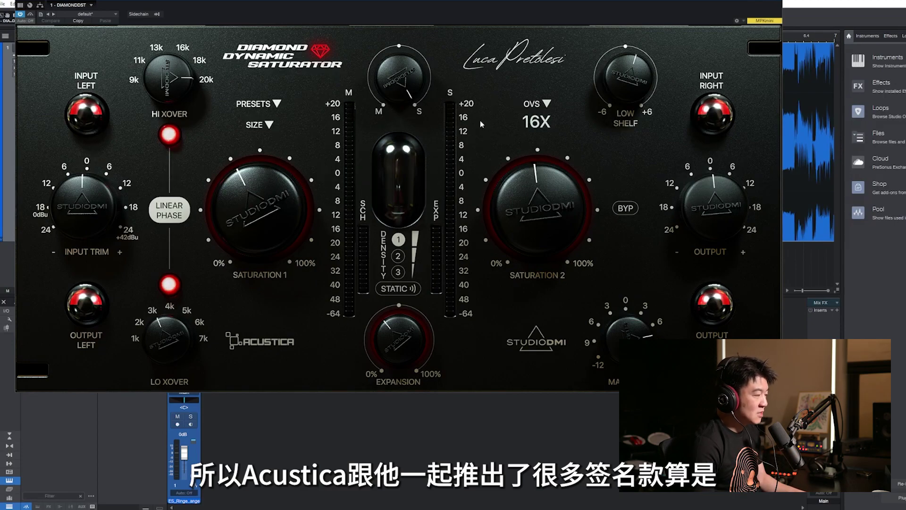
- Reactivate the saturator plugin with its M/S balance centered and both Saturation 1 and Saturation 2 turned down to 0%
double_click(398, 83)
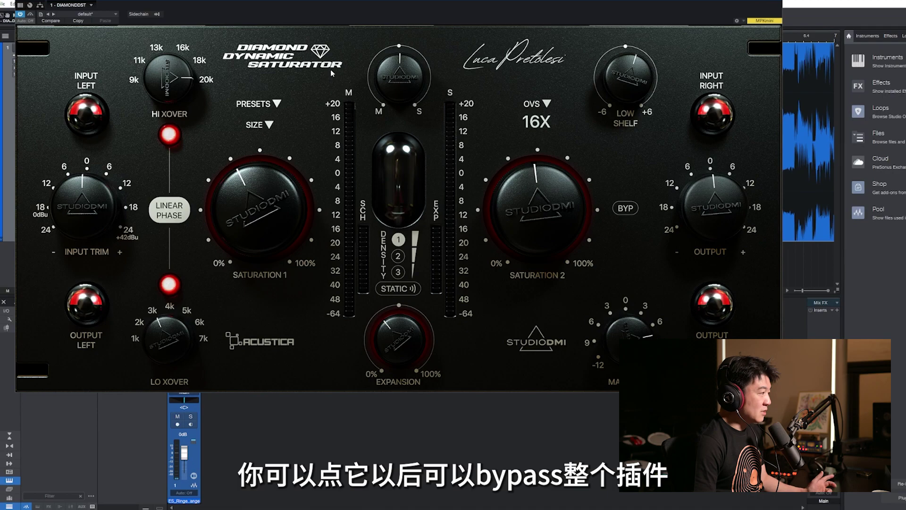
left_click(323, 51)
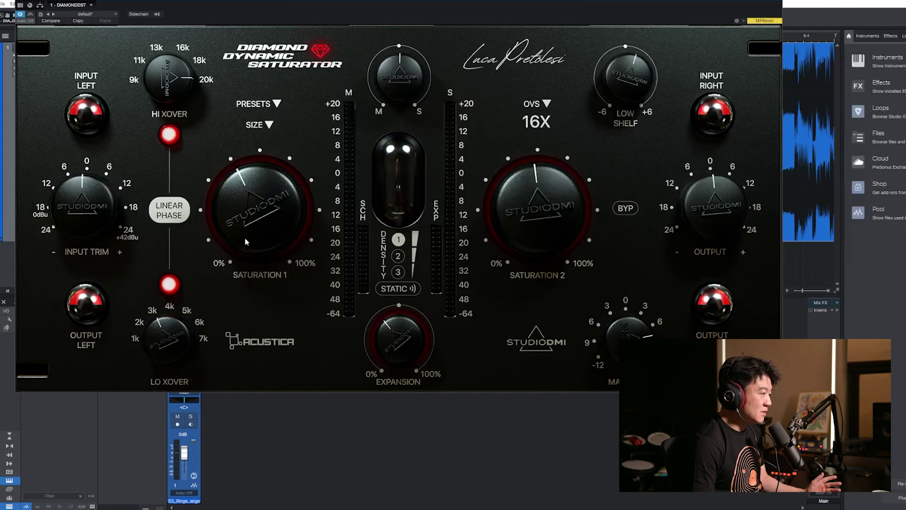
left_click_drag(272, 219, 279, 322)
left_click_drag(490, 239, 538, 247)
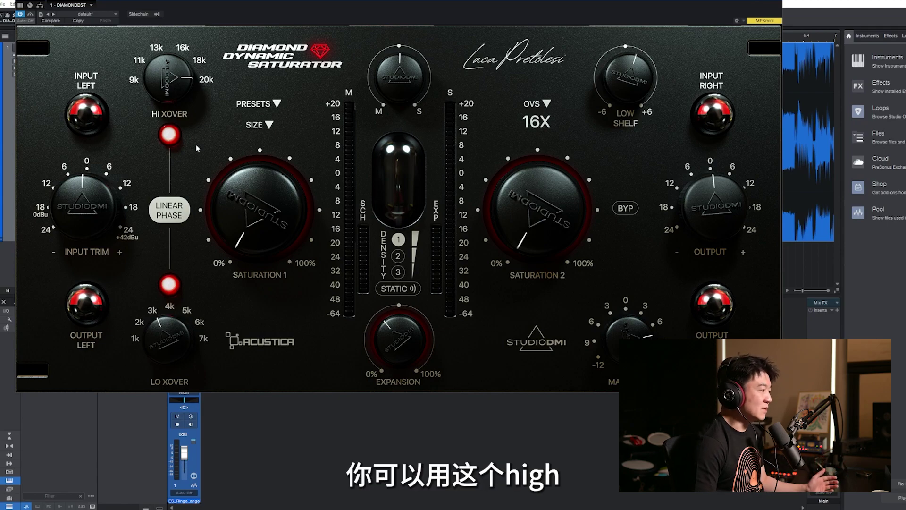
- Set the Hi Xover between 13k and 16k, switching both crossovers off and back on
left_click(169, 133)
left_click(170, 283)
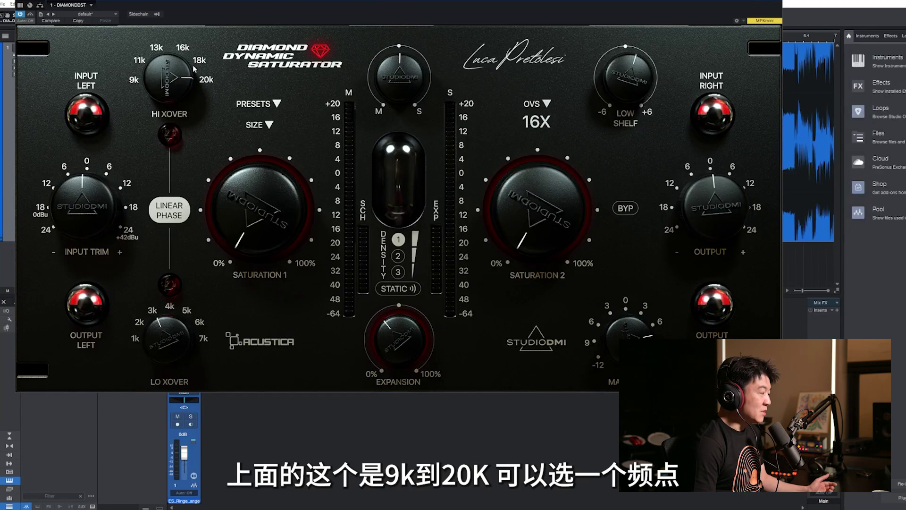
left_click_drag(193, 76, 179, 125)
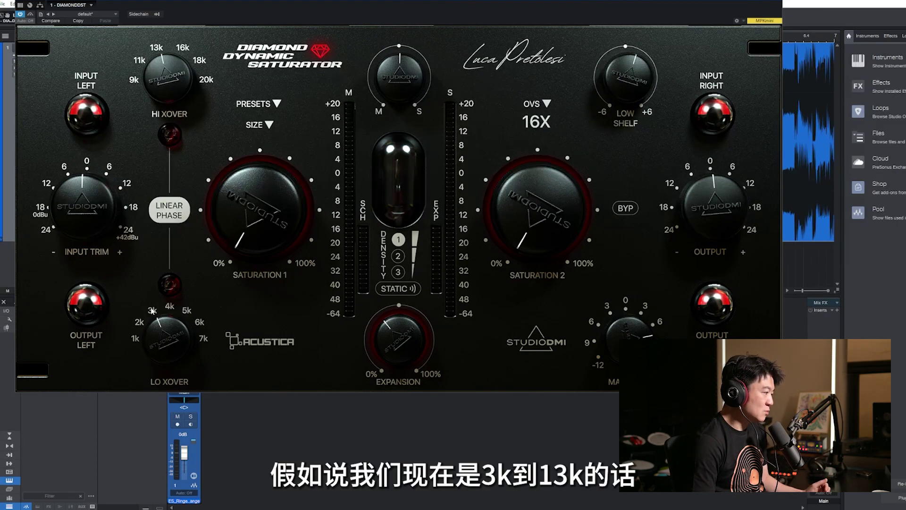
left_click(169, 134)
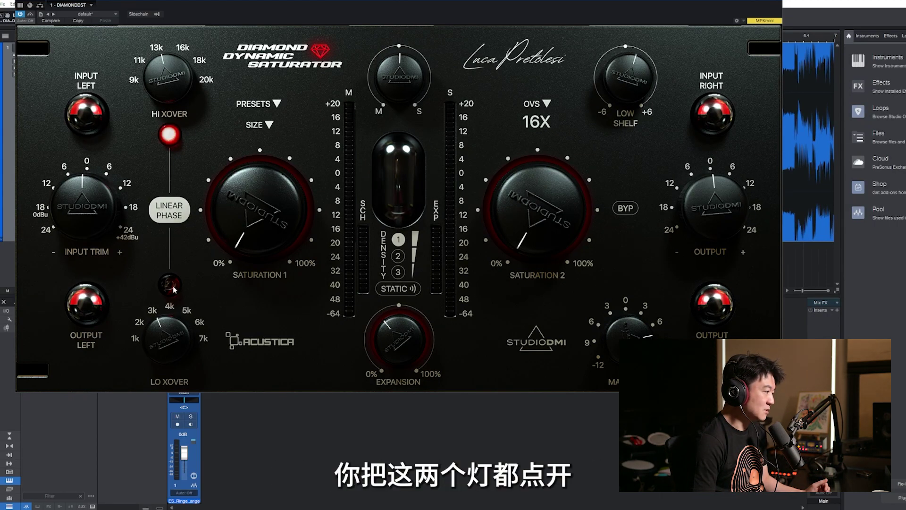
left_click(169, 285)
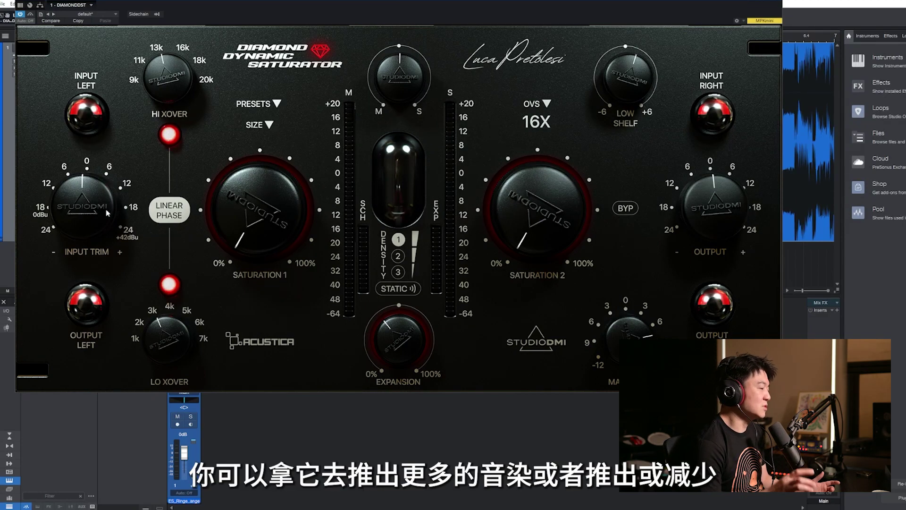
- Reset the Low Shelf, Make Up and Expansion to zero and set the Lo Xover to 4k
left_click_drag(293, 214, 273, 250)
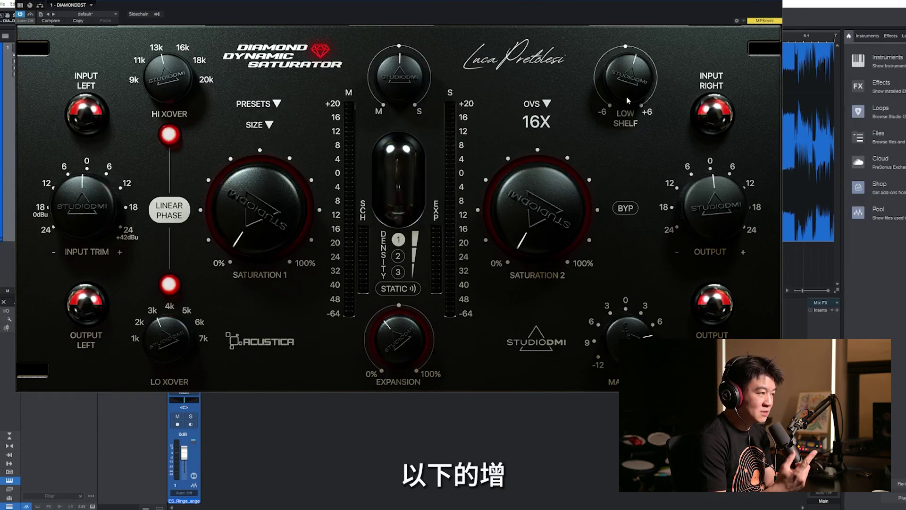
mouse_move(627, 94)
left_mouse_down()
mouse_move(636, 80)
mouse_move(634, 104)
left_mouse_up()
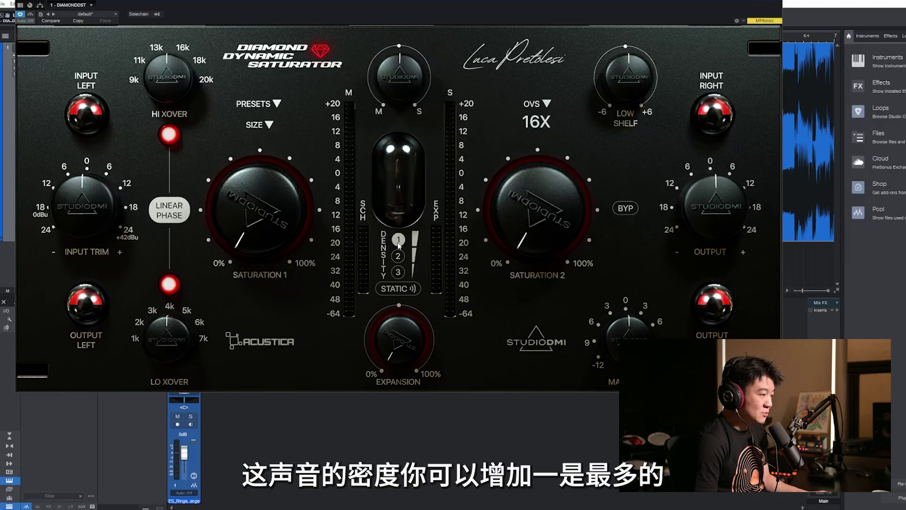
- Toggle the Static option on and off for comparison, leaving it enabled
left_click(392, 290)
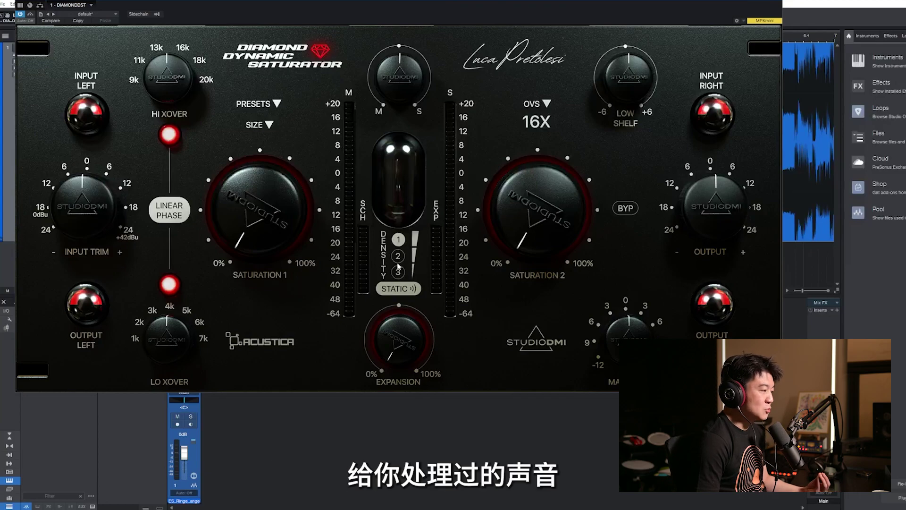
left_click(400, 290)
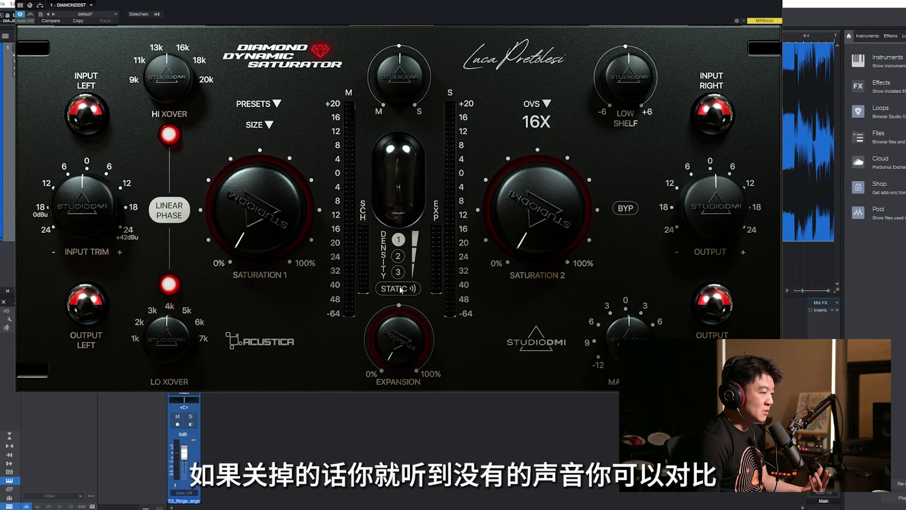
left_click(400, 289)
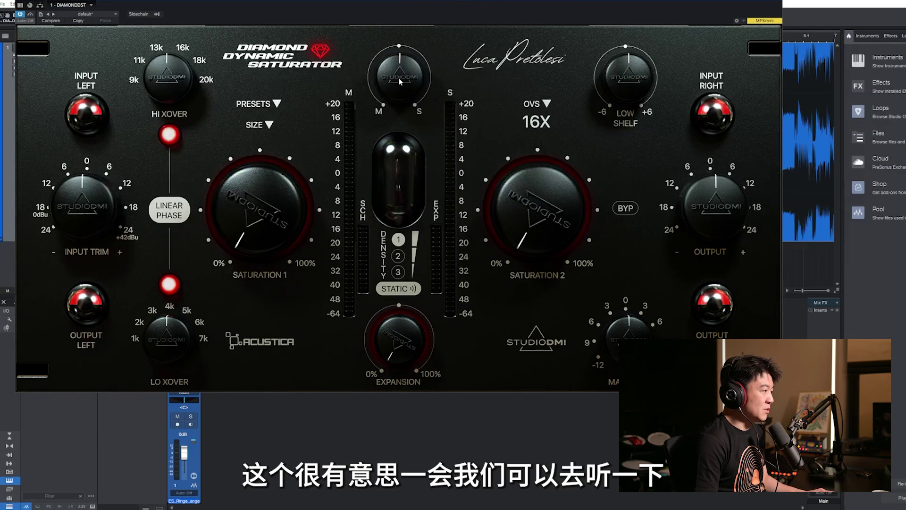
- Switch off both crossovers and sweep Saturation 1 up during playback, settling at roughly 80%
left_click(175, 136)
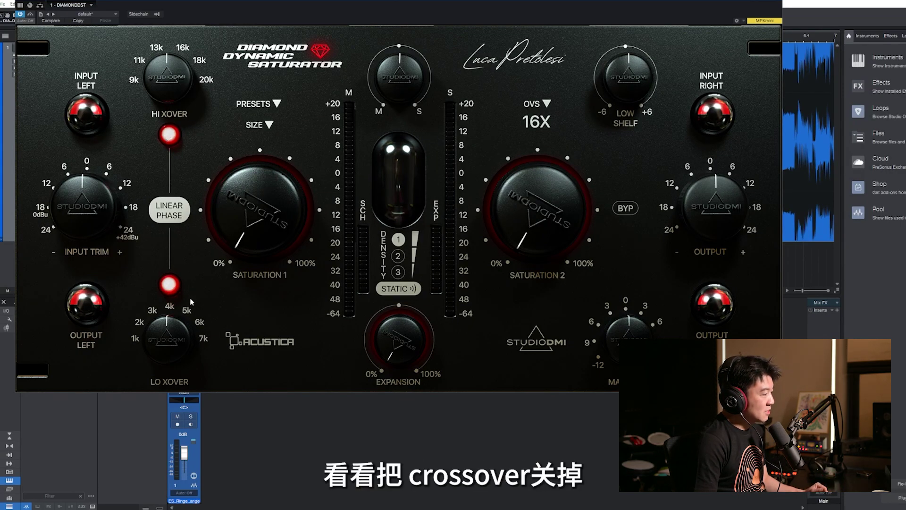
left_click(169, 284)
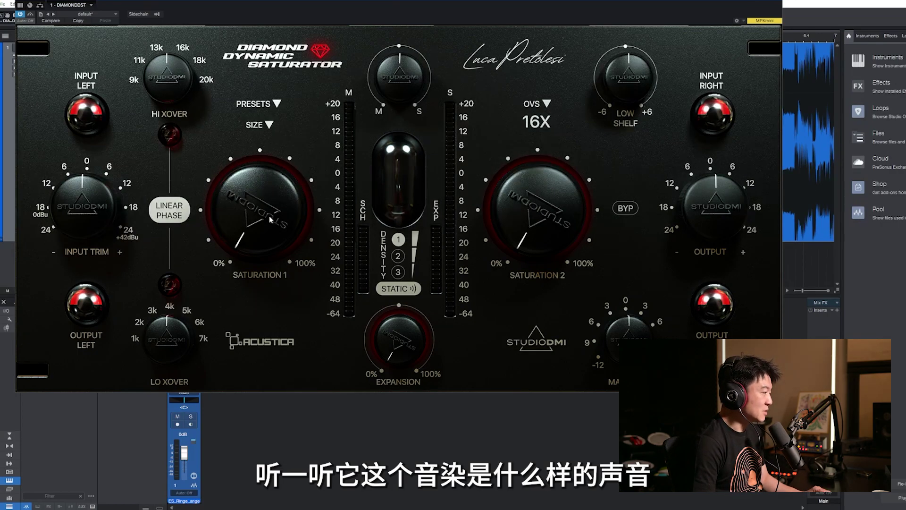
left_click_drag(287, 261, 287, 254)
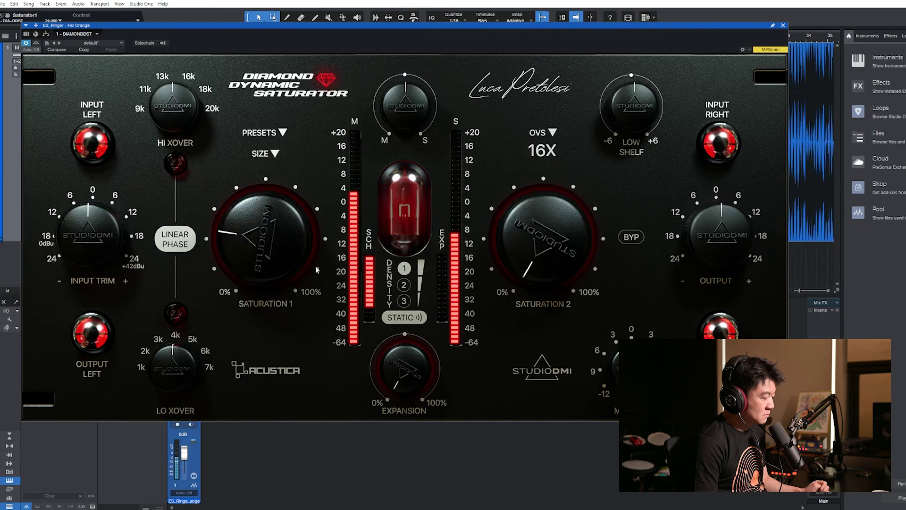
left_click_drag(295, 260, 306, 218)
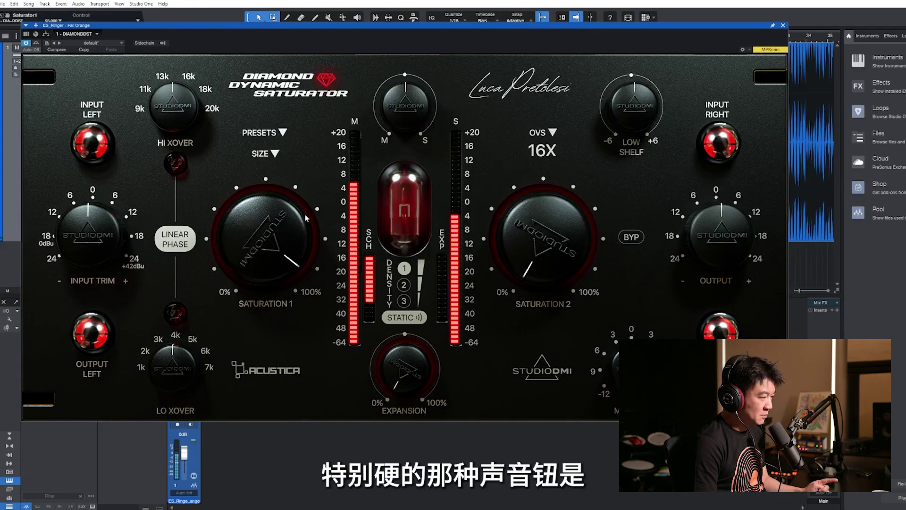
left_click_drag(273, 237, 274, 247)
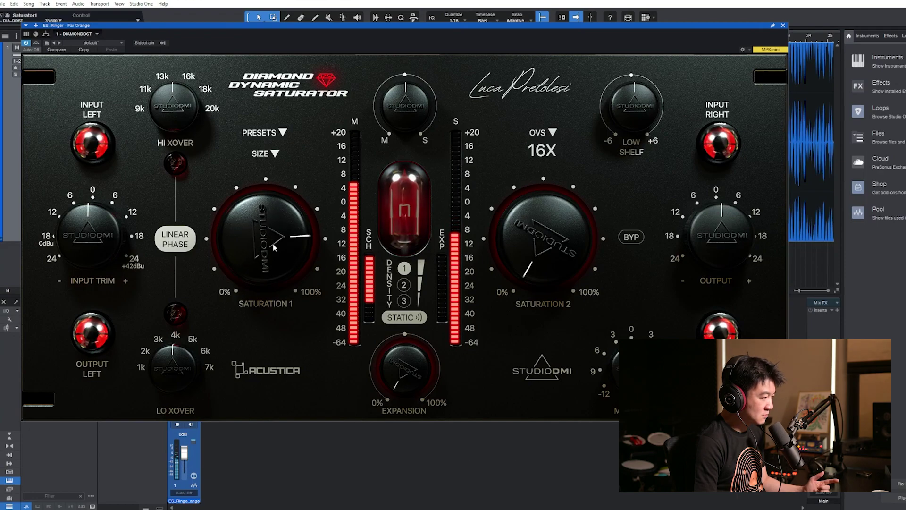
- Compare the sound with the plugin bypassed, and set Saturation 1 to about 63% and Saturation 2 to about 29%
left_click(37, 43)
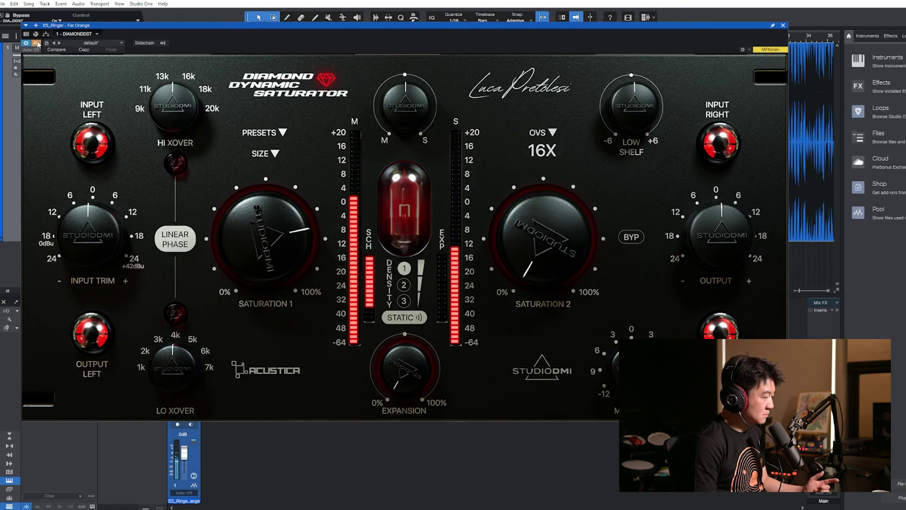
left_click(36, 44)
left_click_drag(252, 210, 361, 234)
left_click_drag(555, 270, 521, 243)
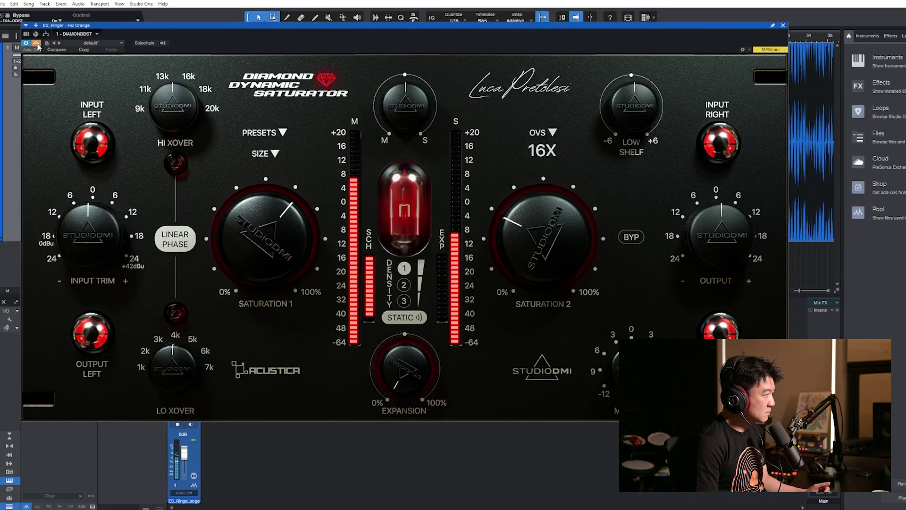
- Set Density to 3 and sweep the Low Shelf between boost and cut, settling slightly below zero
left_click(404, 301)
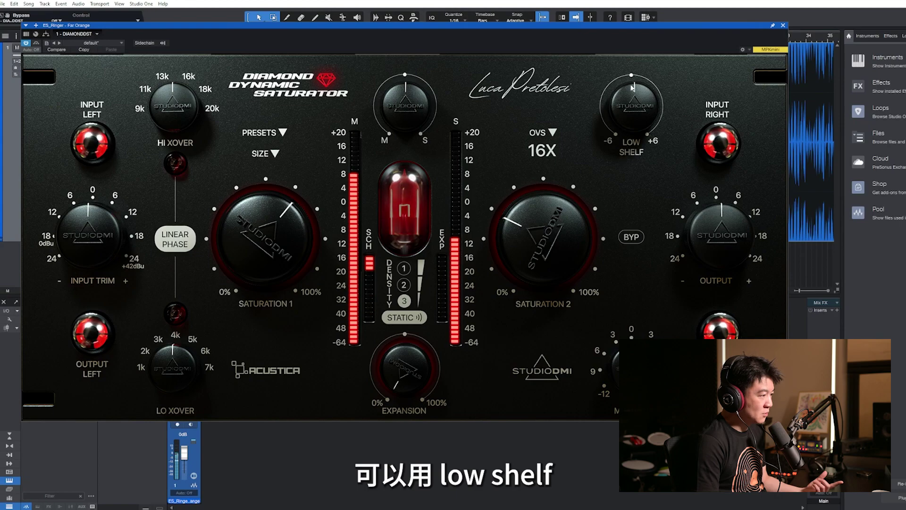
left_click_drag(632, 81, 641, 107)
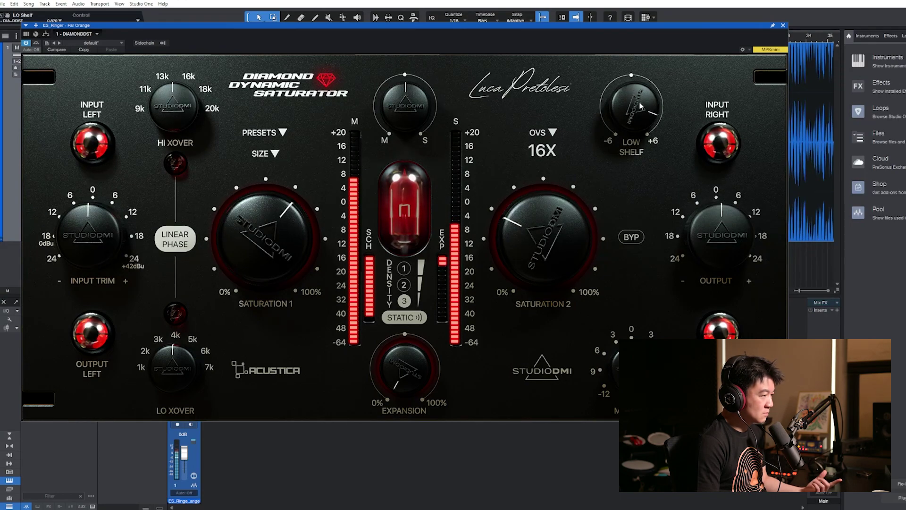
left_click_drag(641, 107, 641, 175)
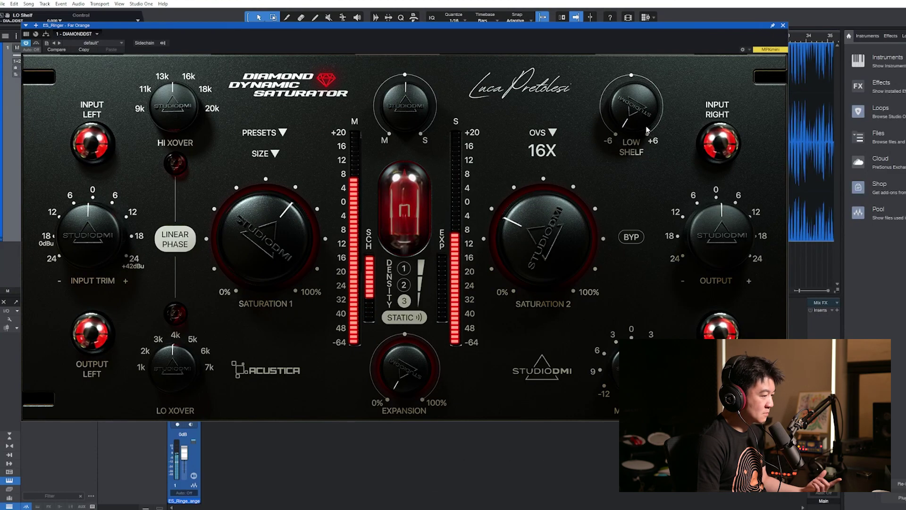
left_click_drag(645, 119, 646, 89)
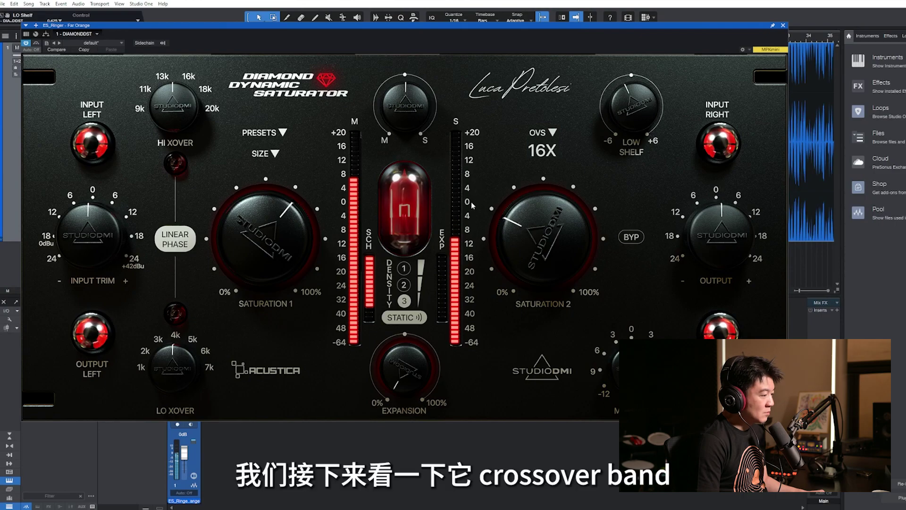
- Enable both crossovers, setting the Hi Xover to about 13k and the Lo Xover between 3k and 4k
left_click_drag(197, 118, 201, 105)
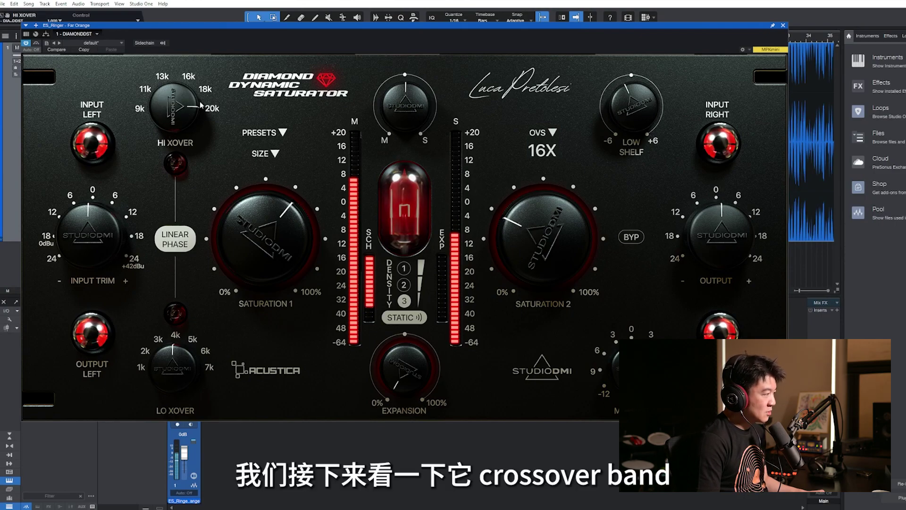
left_click(175, 164)
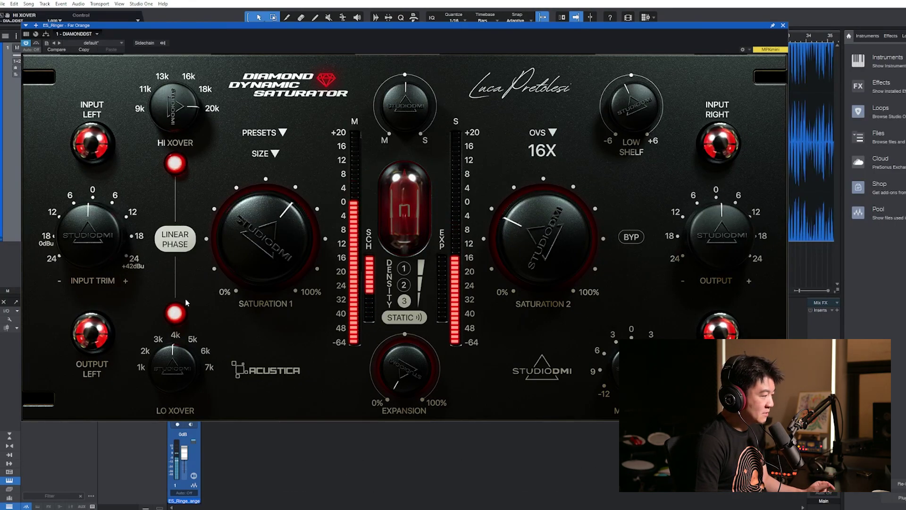
left_click(174, 313)
left_click_drag(173, 371, 171, 382)
left_click_drag(174, 107, 179, 157)
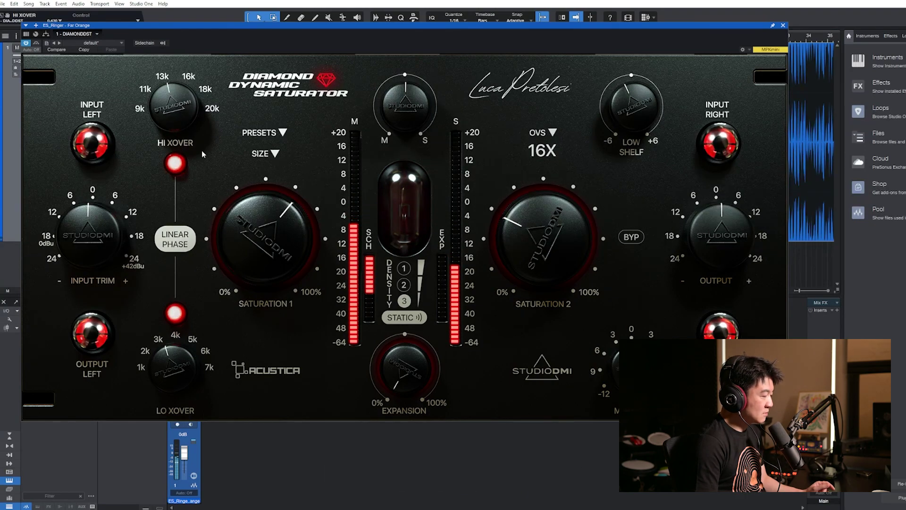
- Adjust Saturation 1 to about 72% and Saturation 2 to 37.5%, and compare the result with the plugin bypassed
left_click_drag(259, 248, 265, 237)
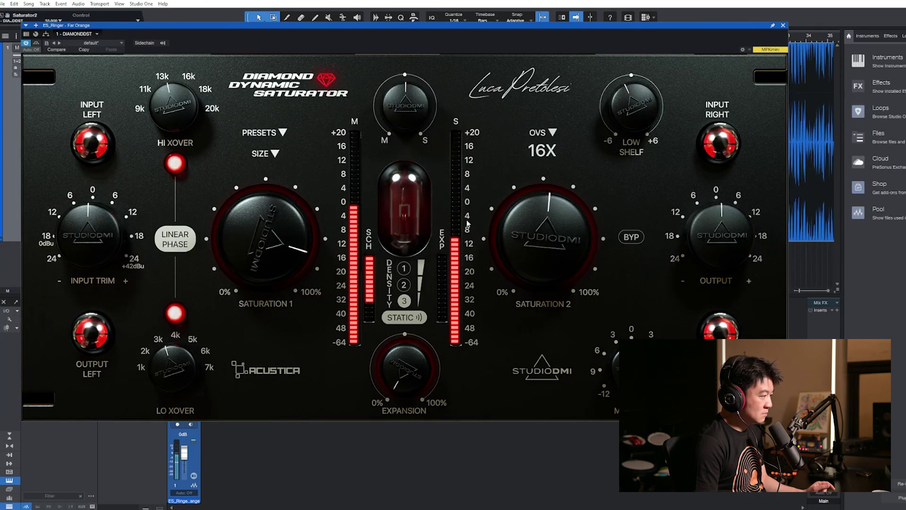
left_click_drag(497, 238, 496, 254)
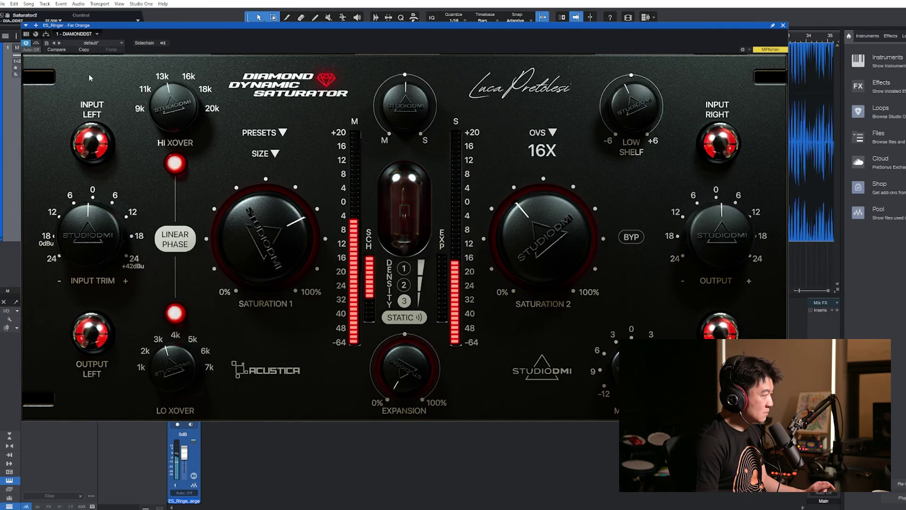
left_click(37, 43)
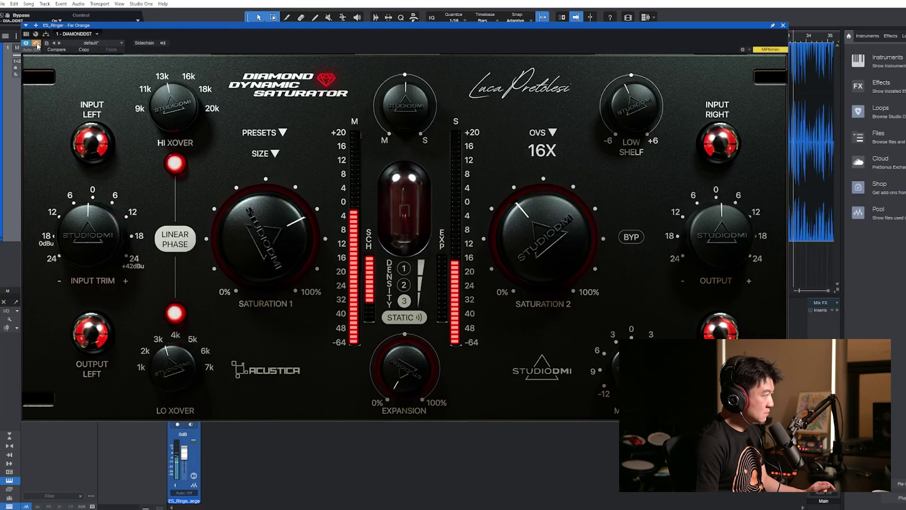
left_click(37, 43)
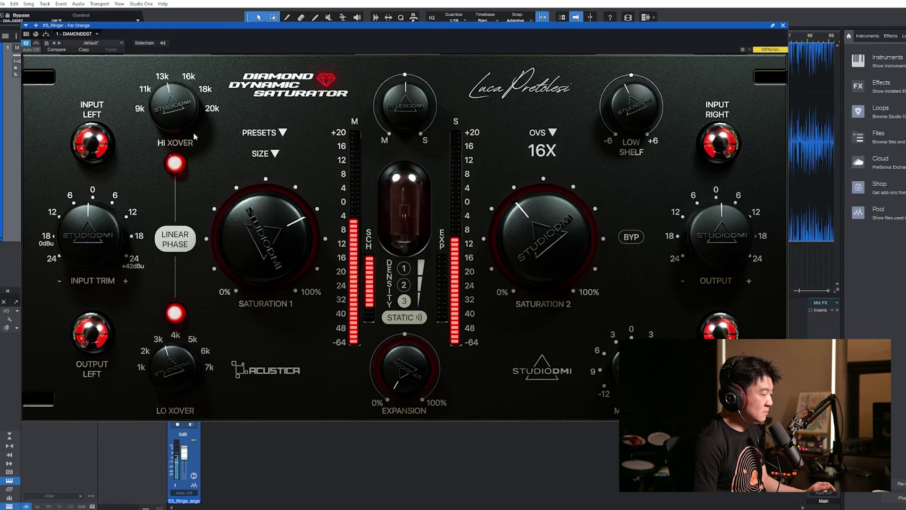
- Raise the Hi Xover to 20k and the Input Trim to between +12 and +18
left_click_drag(191, 128, 198, 111)
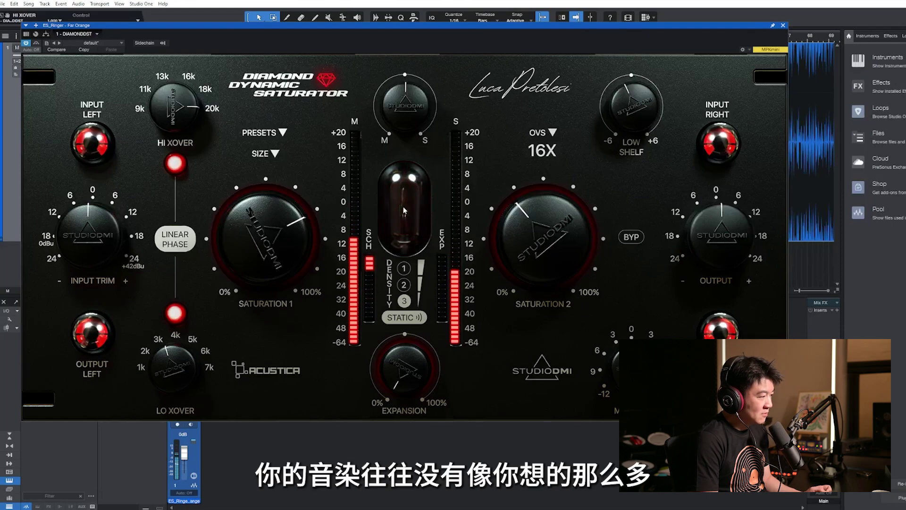
left_click_drag(101, 251, 111, 227)
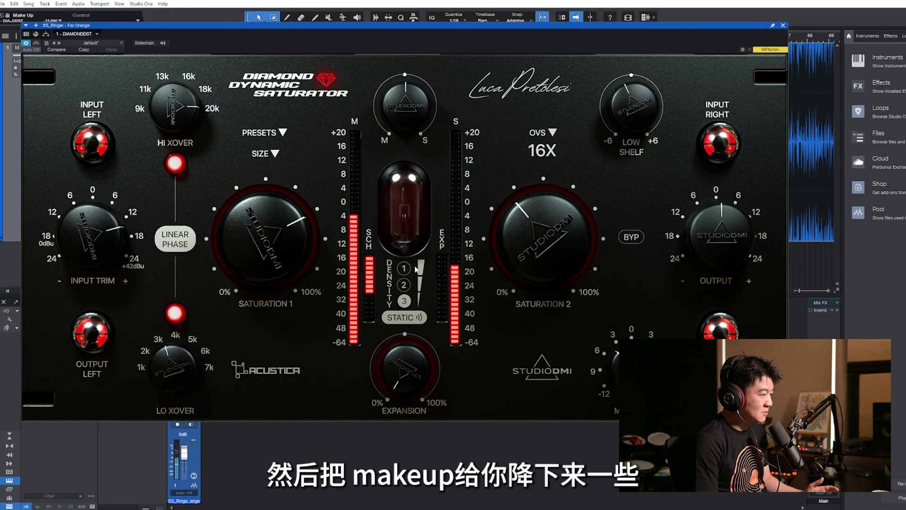
- Raise Saturation 2 to about 55% and the Low Shelf to about +3, lowering the Make Up gain to compensate
left_click_drag(292, 250, 293, 257)
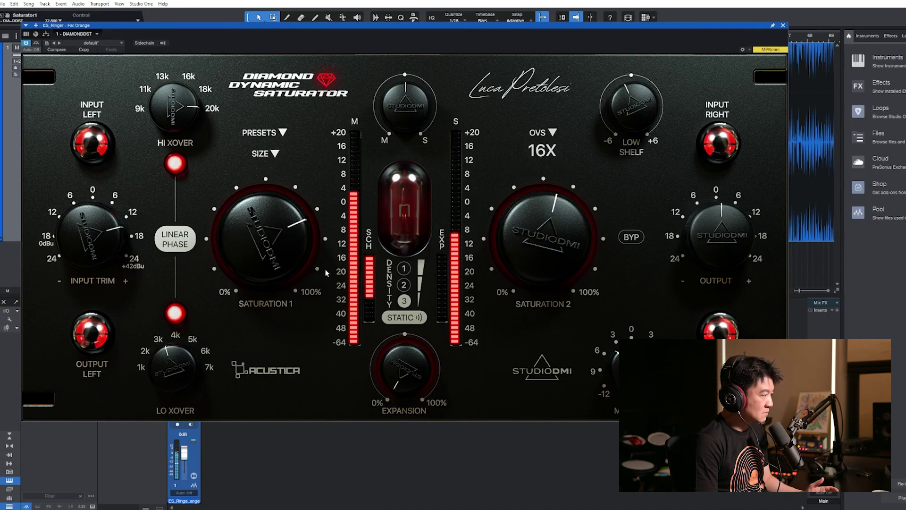
left_click_drag(632, 106, 631, 92)
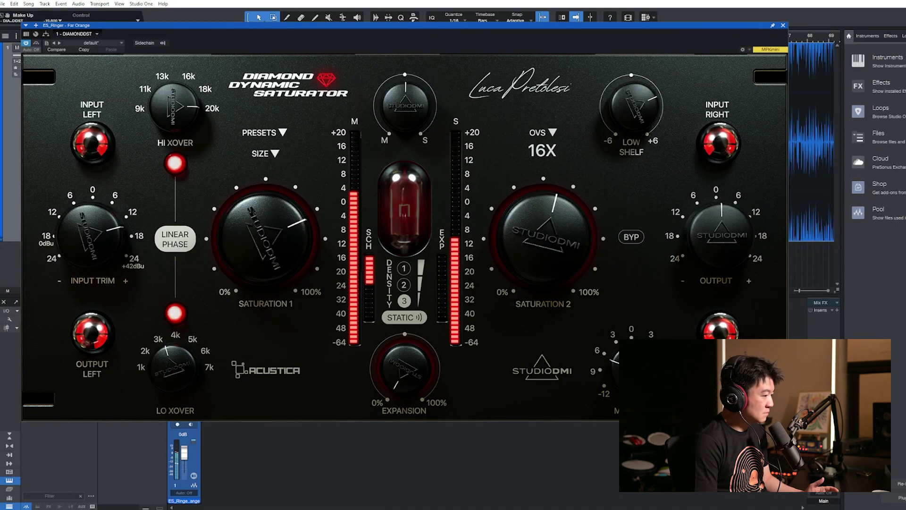
left_click(37, 45)
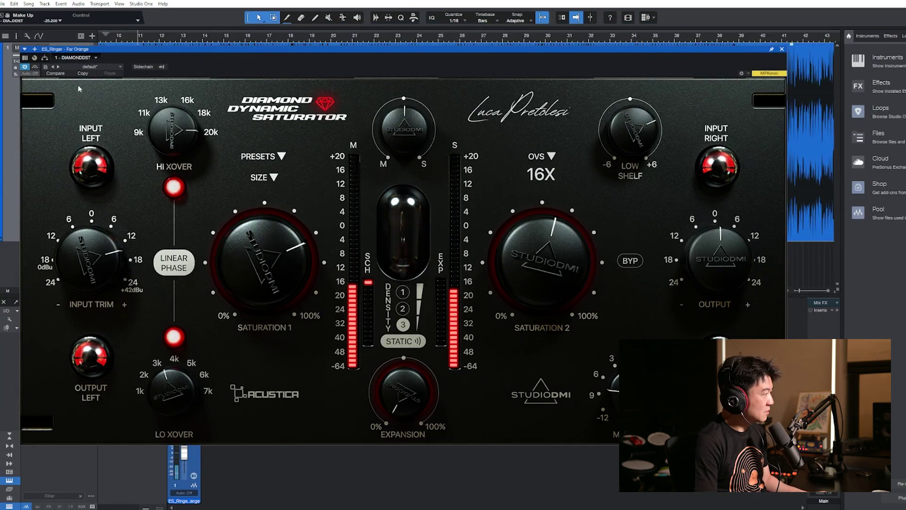
- Compare the sound with the plugin bypassed, then set the Hi Xover to 9k and the Lo Xover to about 4k
left_click(35, 68)
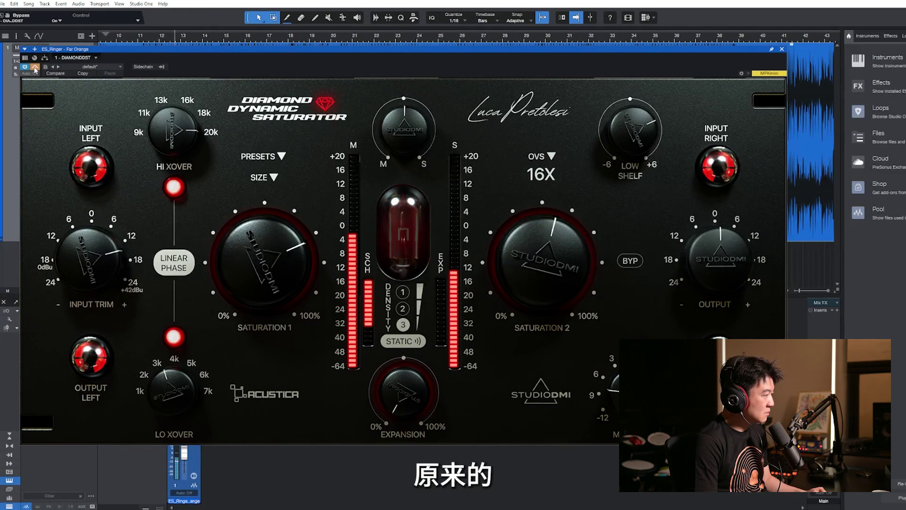
left_click(35, 68)
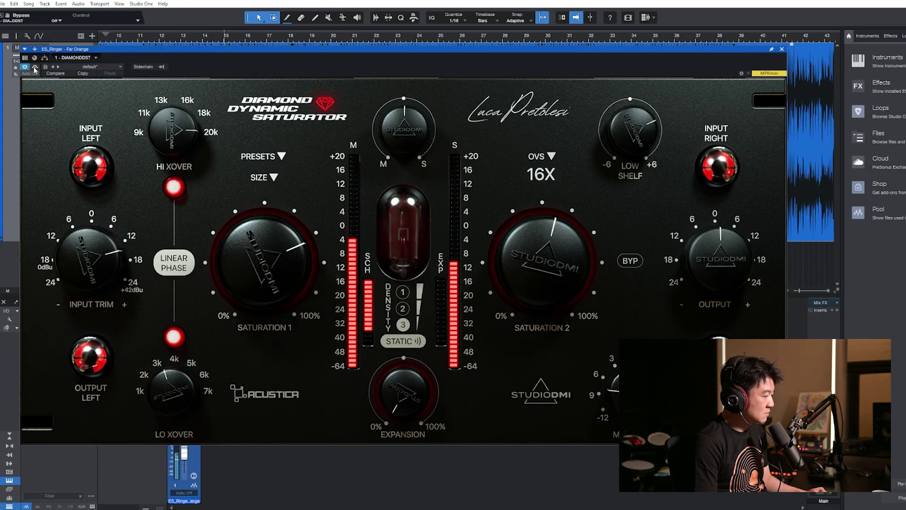
left_click_drag(181, 137, 175, 218)
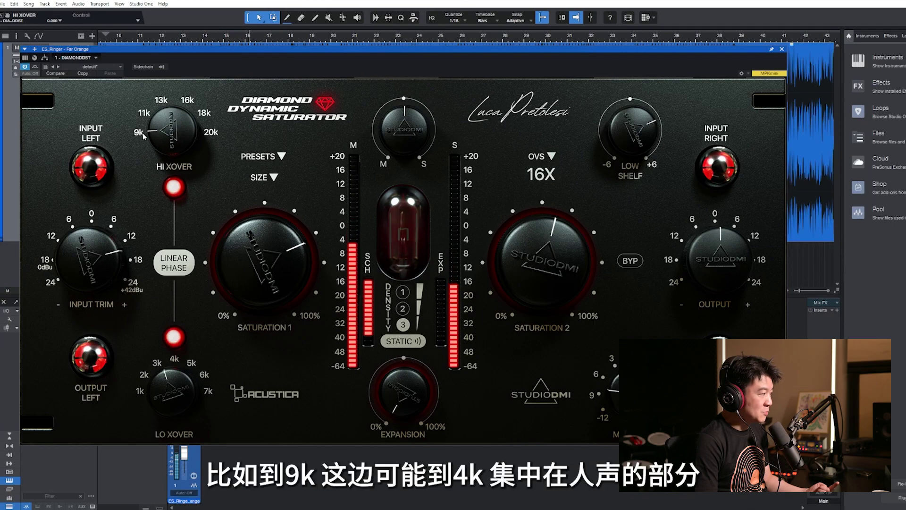
left_click_drag(176, 388, 198, 293)
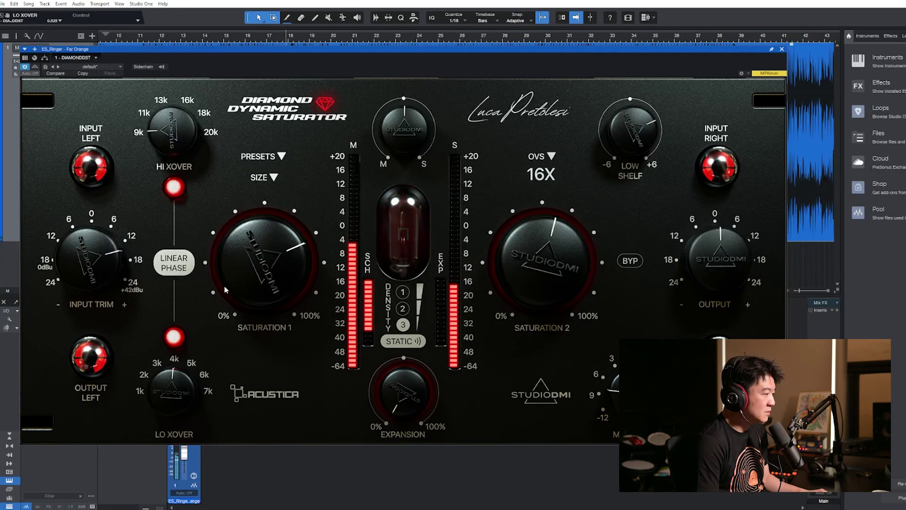
- Raise Saturation 2 to 70.5% and compare the result with the plugin bypassed
left_click_drag(543, 265, 544, 241)
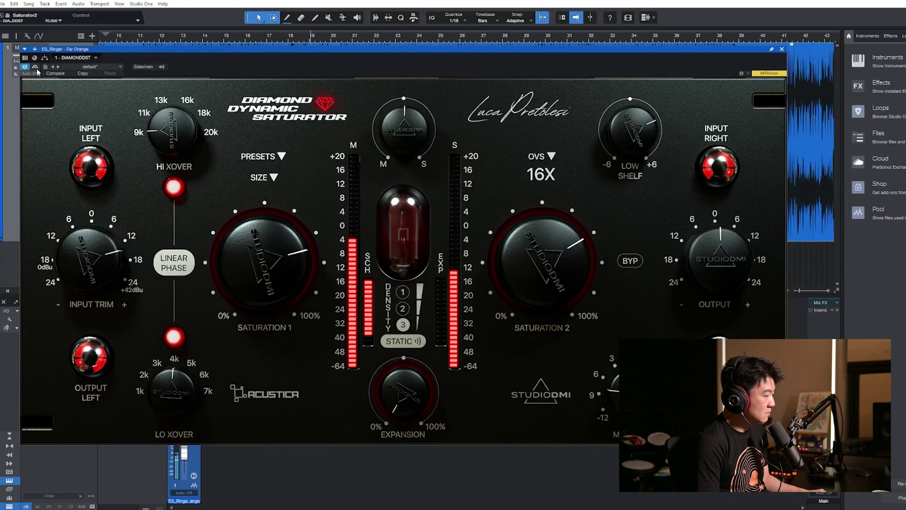
left_click(35, 67)
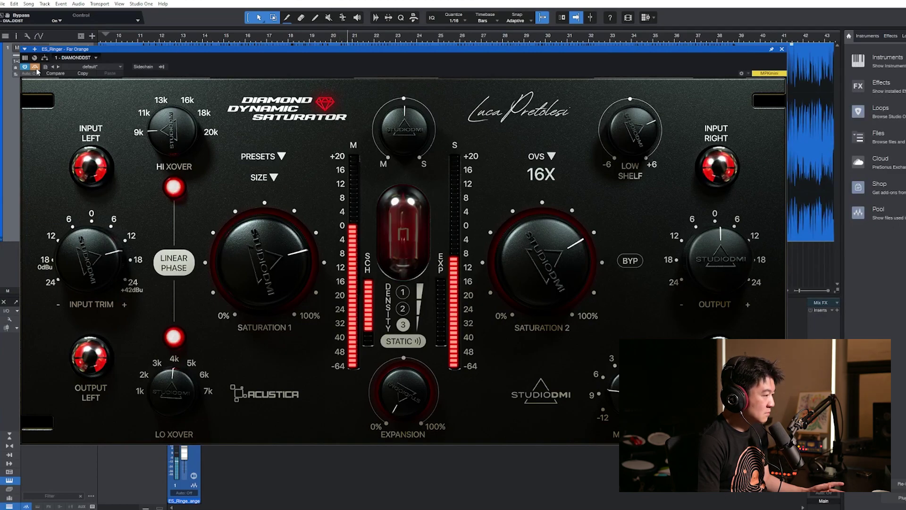
left_click(35, 68)
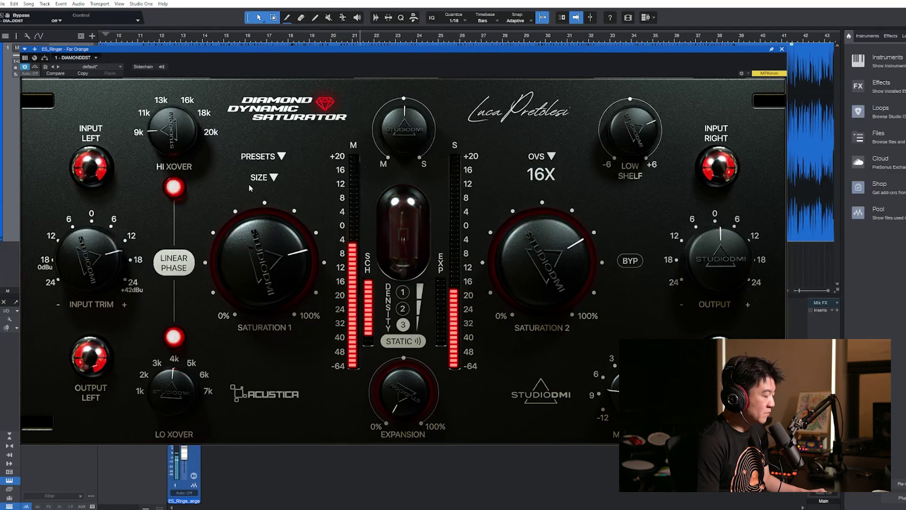
- Raise the Low Shelf to about +4, and play the track with the Hi Xover at 20k and the Lo Xover at about 3k
left_click_drag(622, 134, 623, 125)
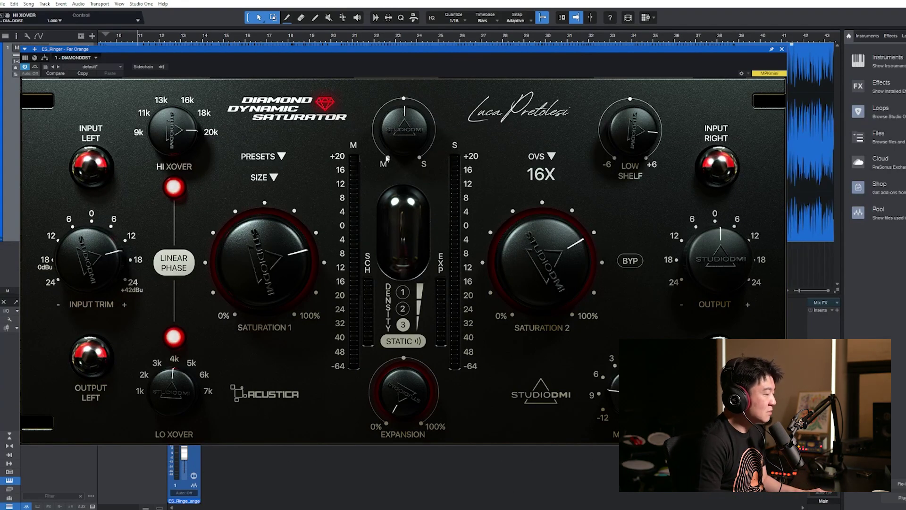
key("space")
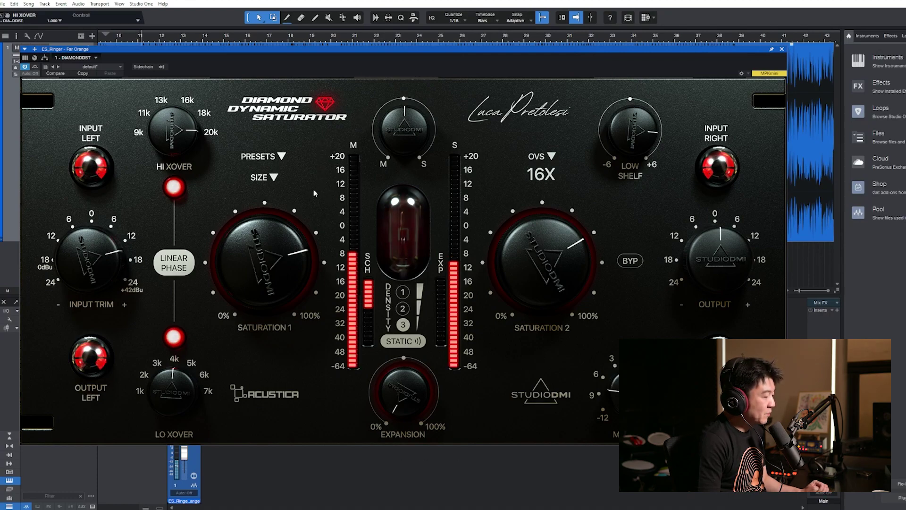
left_click_drag(186, 383, 179, 403)
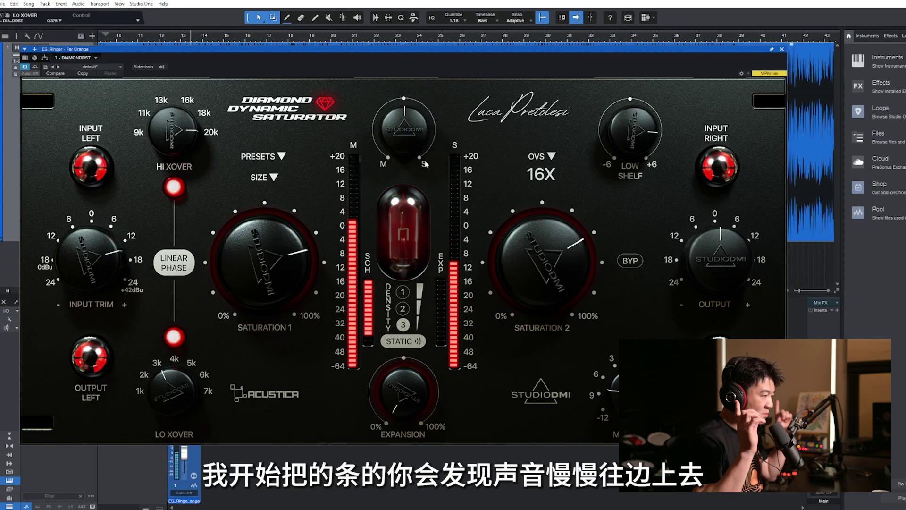
- Shift the M/S control strongly toward S, lower the Output to about -6, and compare the result with the plugin bypassed
left_click_drag(411, 143, 423, 129)
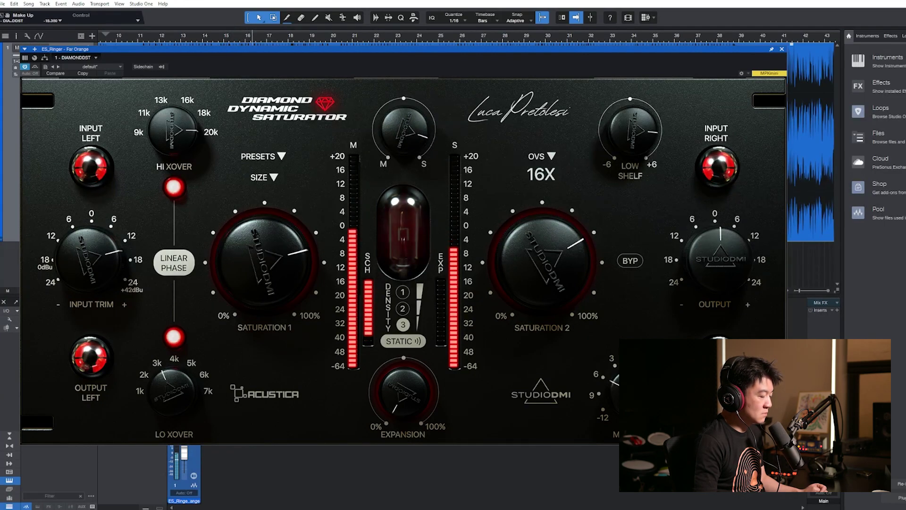
left_click(35, 67)
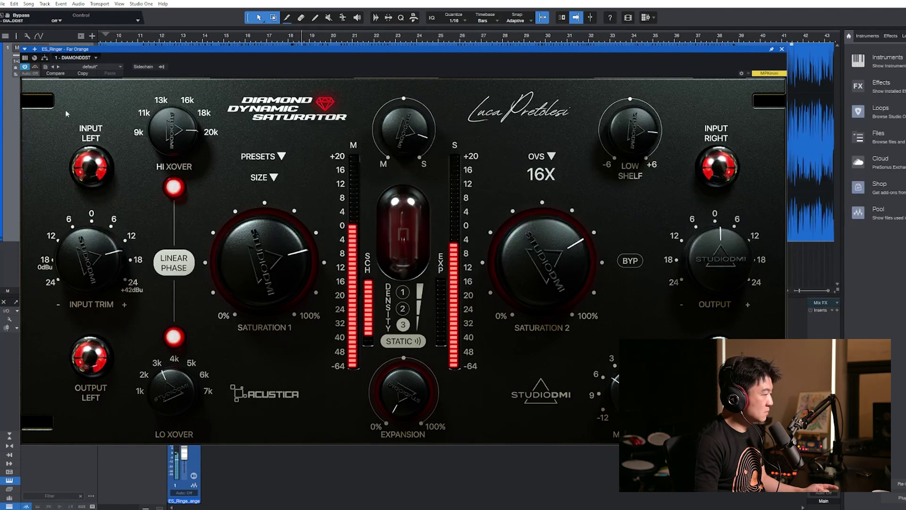
left_click_drag(732, 263, 722, 289)
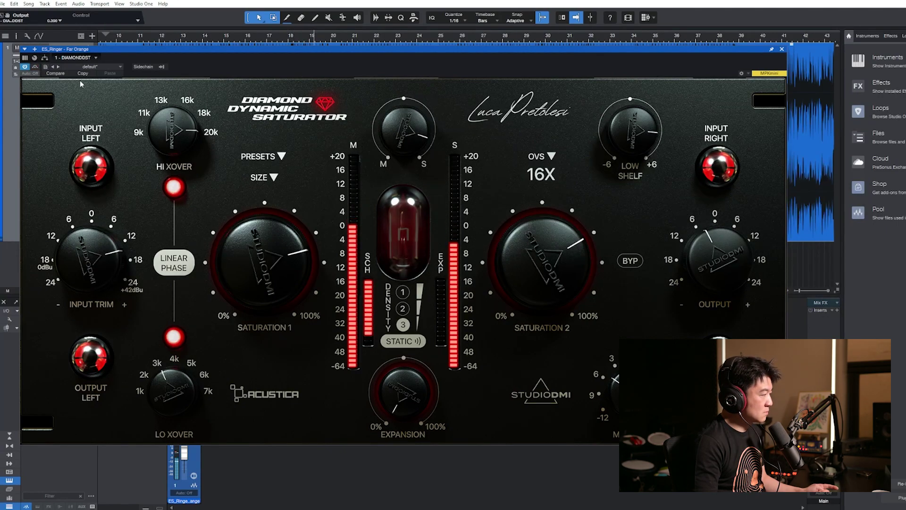
left_click(35, 67)
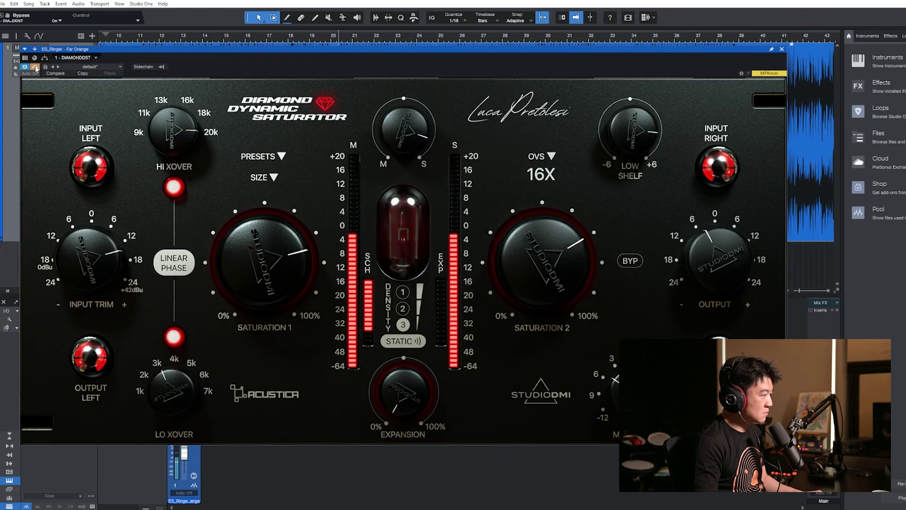
left_click(36, 69)
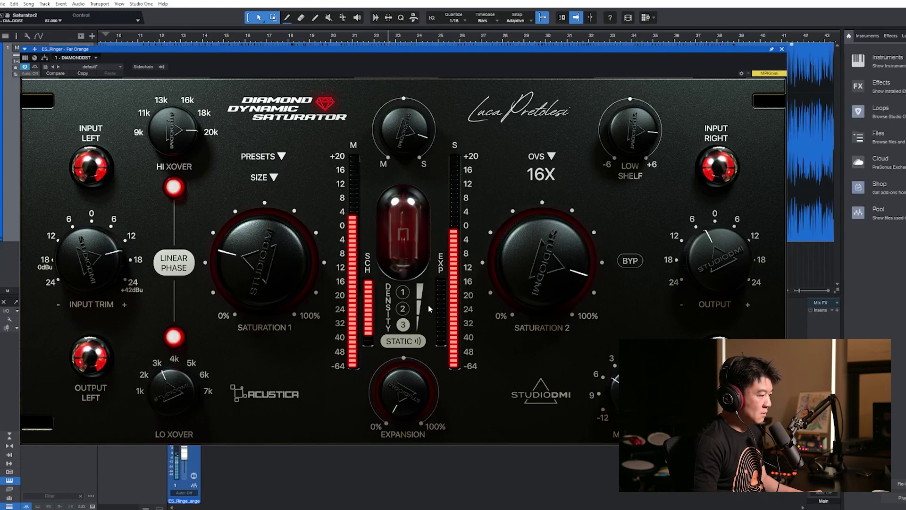
- Set the Density to 2 and the Expansion to about 30%, and compare the result with the plugin bypassed
left_click(403, 308)
left_click_drag(417, 407, 428, 380)
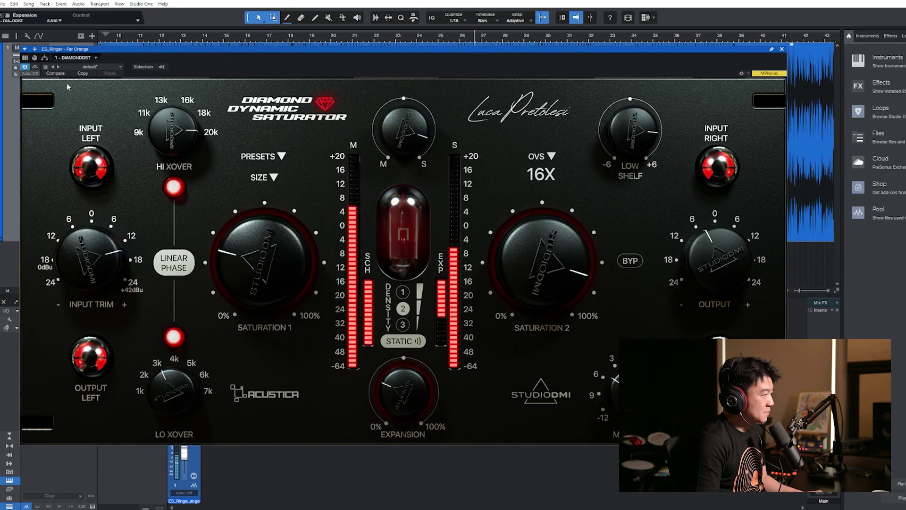
left_click(35, 68)
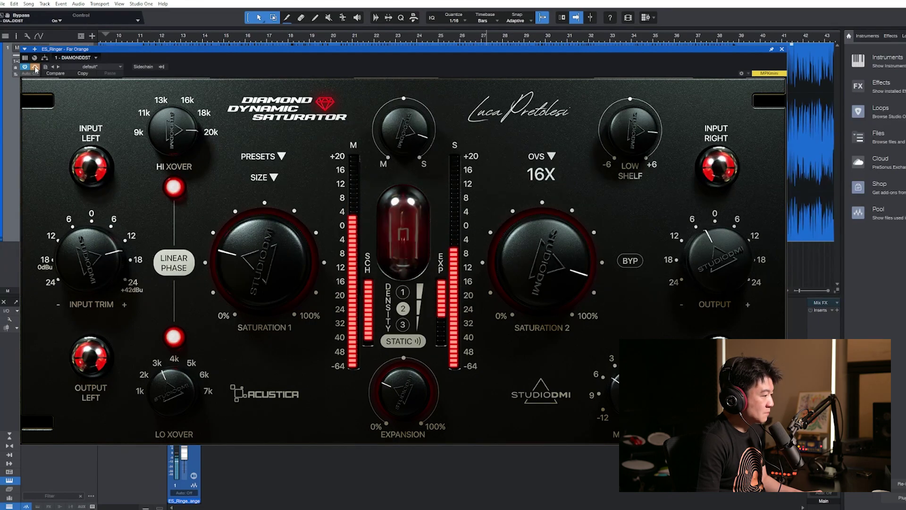
left_click(35, 67)
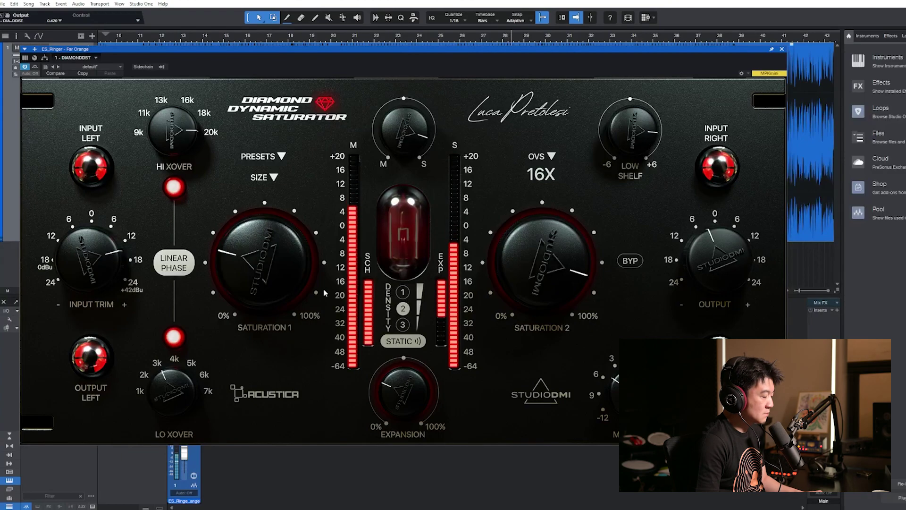
- Set the Hi Xover to about 13k and the Lo Xover to between 2k and 3k, and reduce the Expansion to 0%
left_click_drag(173, 392, 175, 411)
left_click_drag(180, 155, 180, 175)
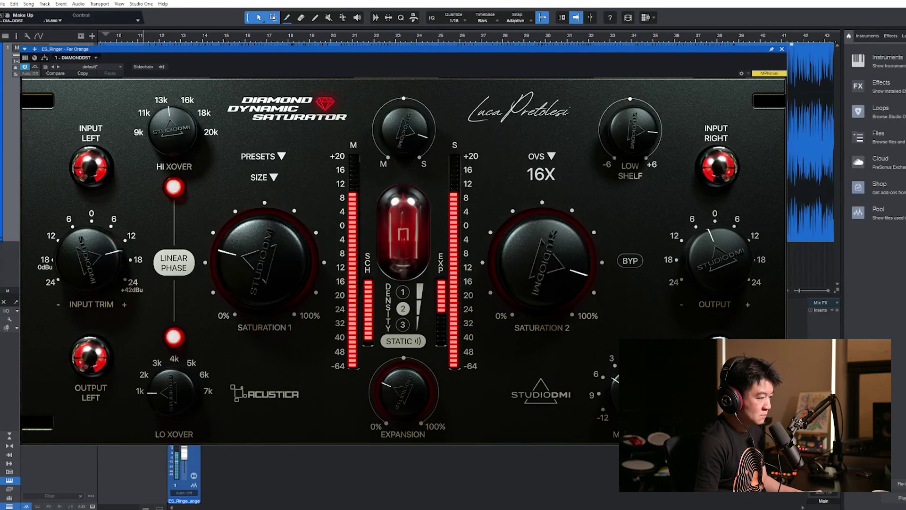
left_click_drag(401, 392, 402, 406)
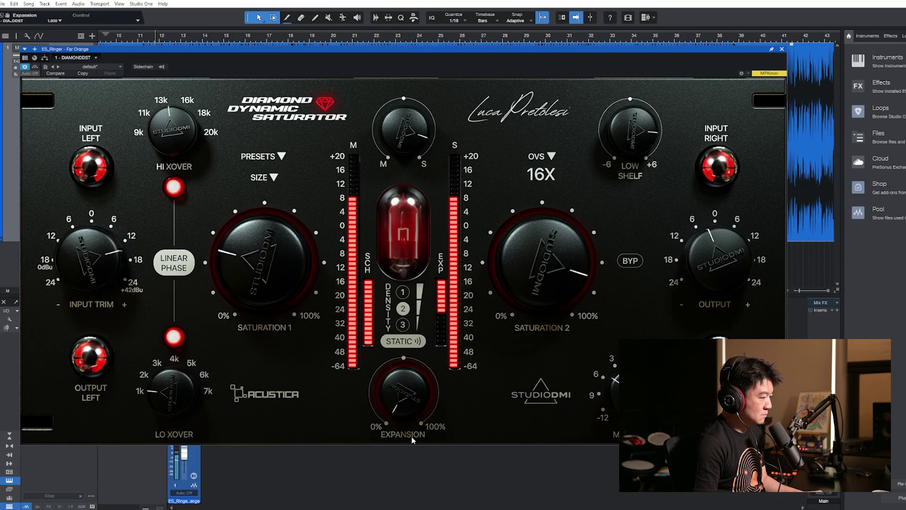
left_click_drag(192, 394, 185, 376)
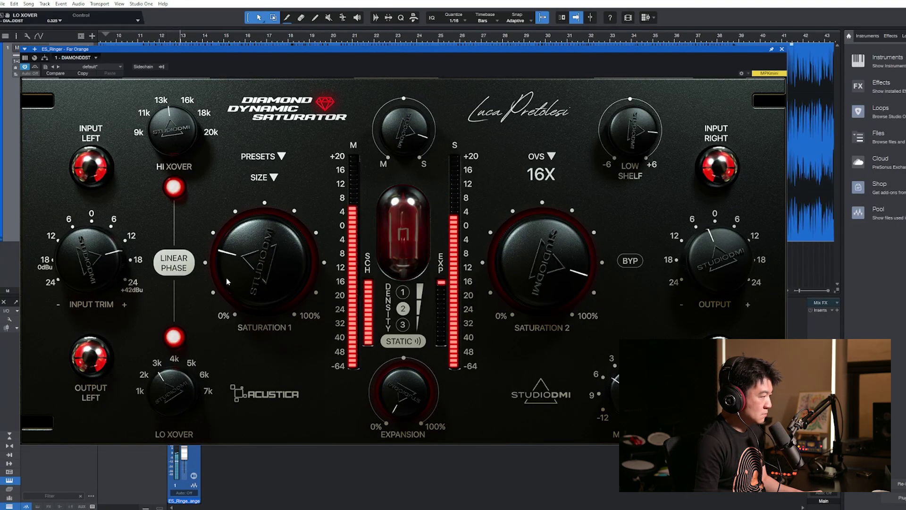
- Compare the result with the plugin bypassed, lower the Input Trim to about 0, and stop playback
left_click(35, 68)
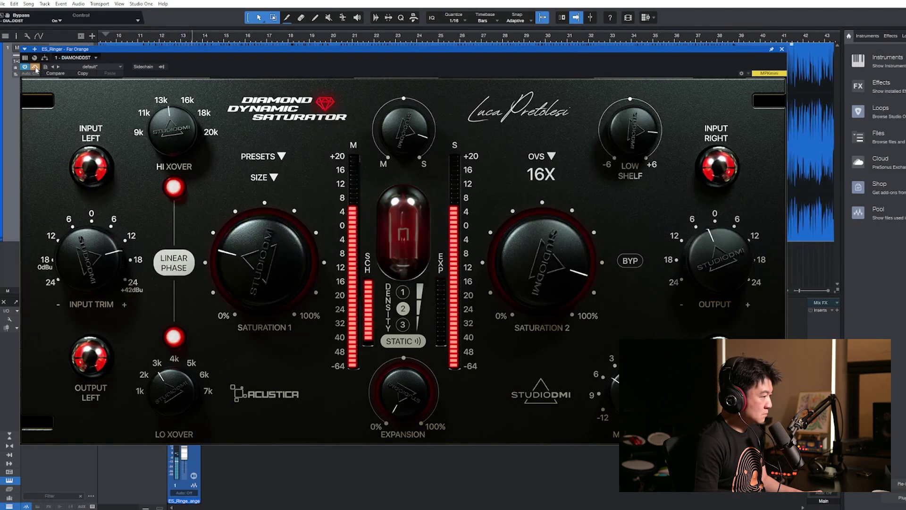
left_click(35, 68)
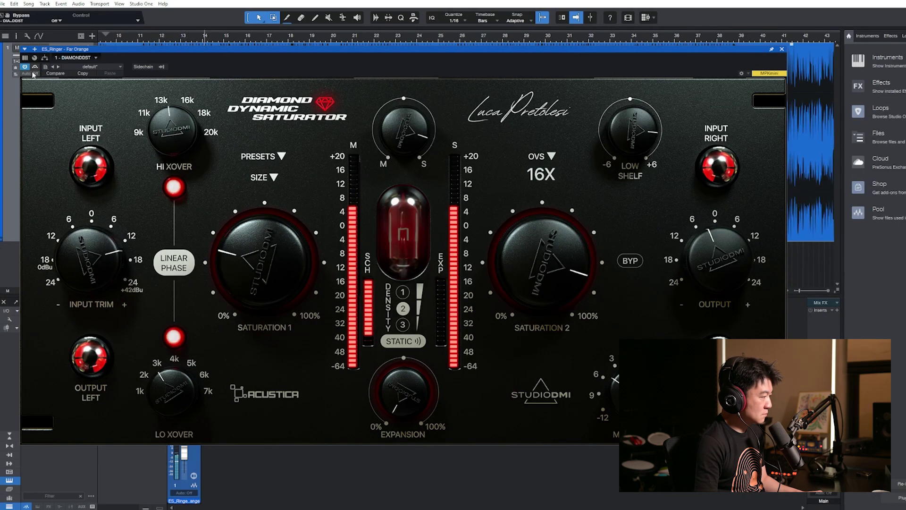
left_click_drag(90, 262, 88, 276)
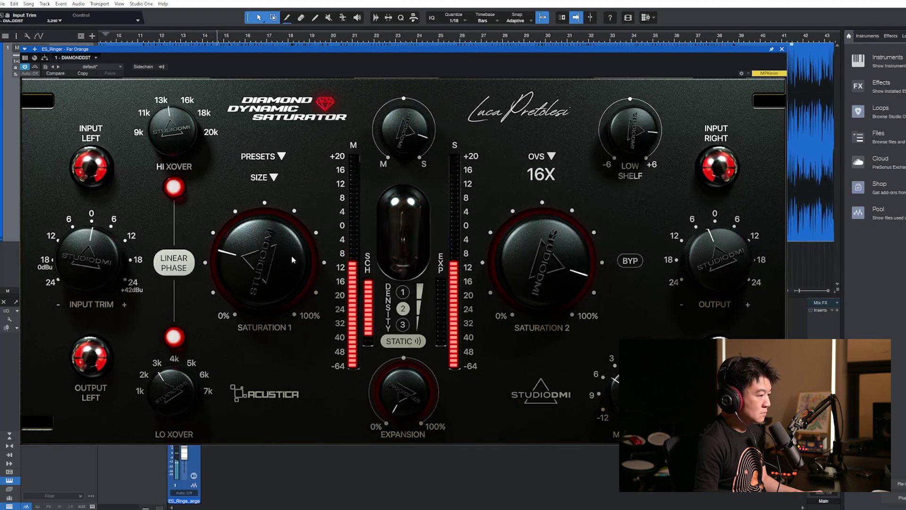
key("space")
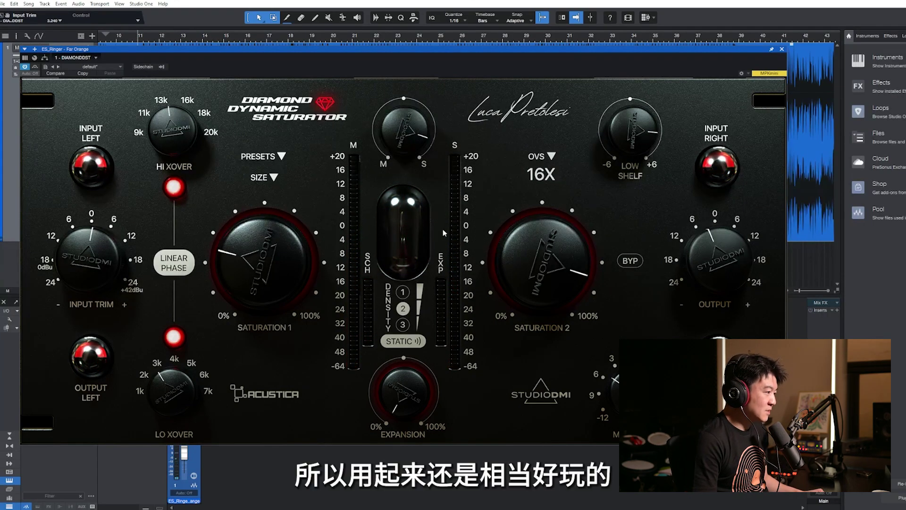